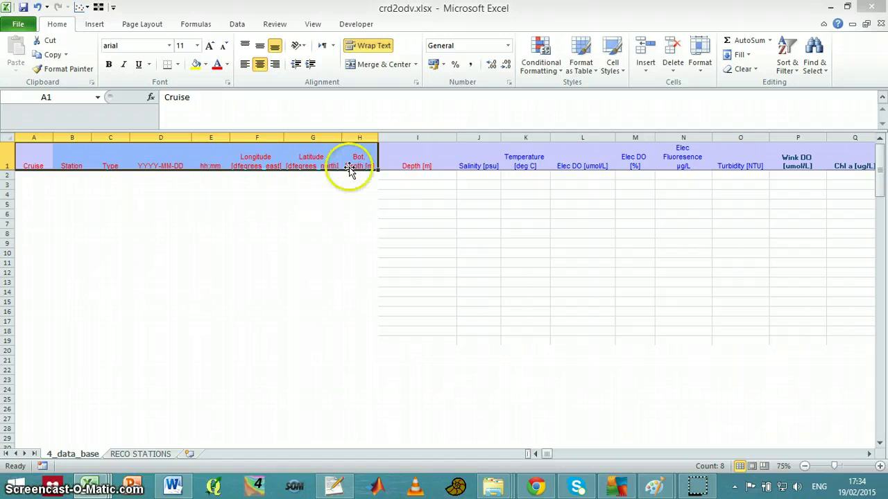
left_click_drag(420, 161, 743, 339)
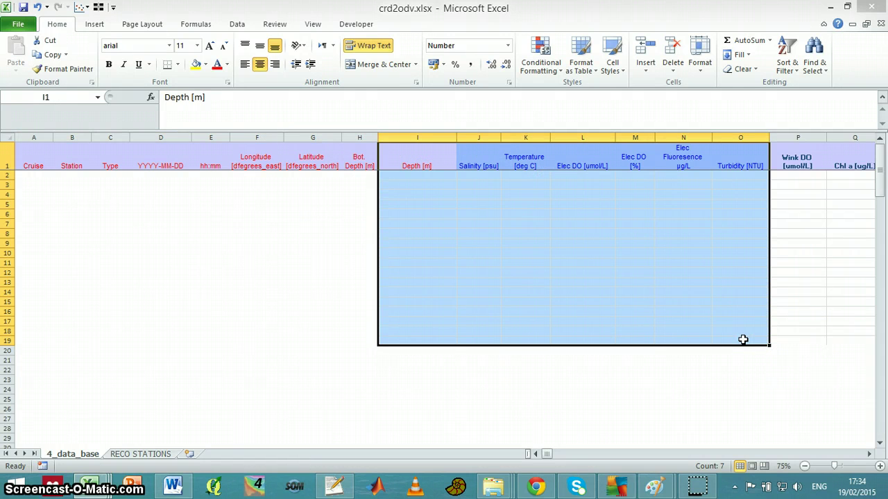
left_click_drag(793, 161, 753, 156)
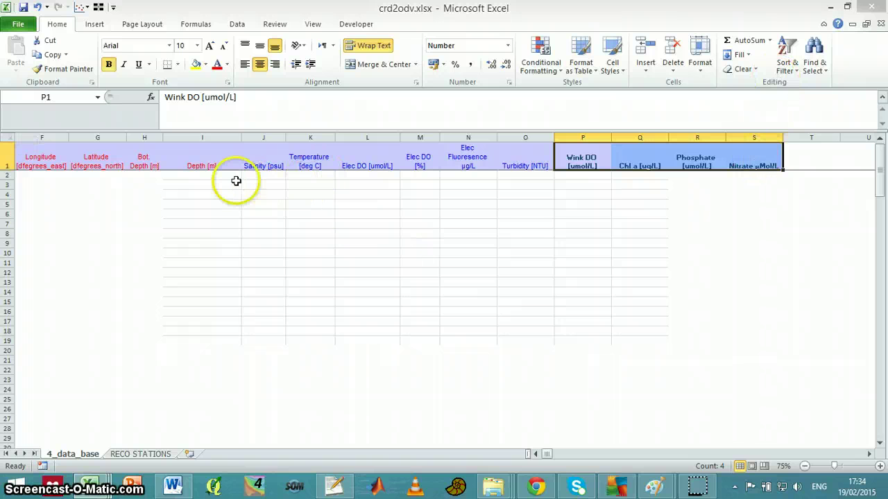
left_click(206, 162)
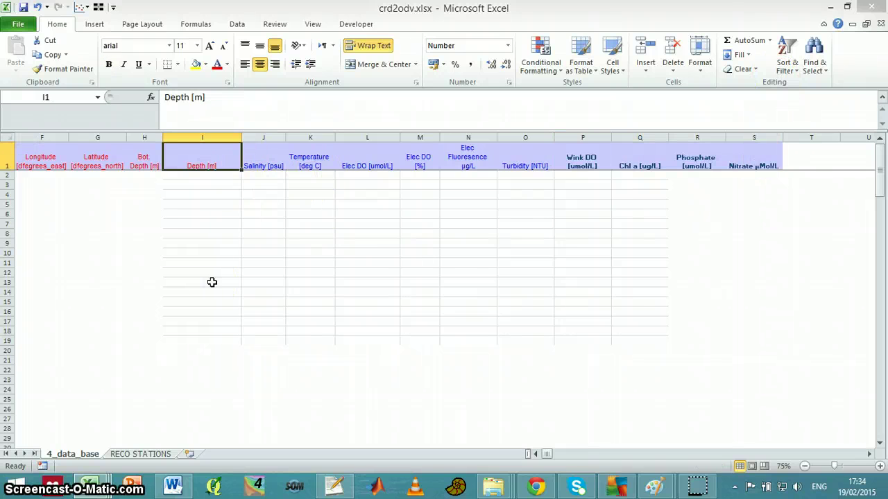
Step: Copy the data block A2:G19 from 20150216_1000_st2_2mBin.asc into the 4_data_base sheet of crd2odv.xlsx, starting at I2 under Depth
left_click(90, 486)
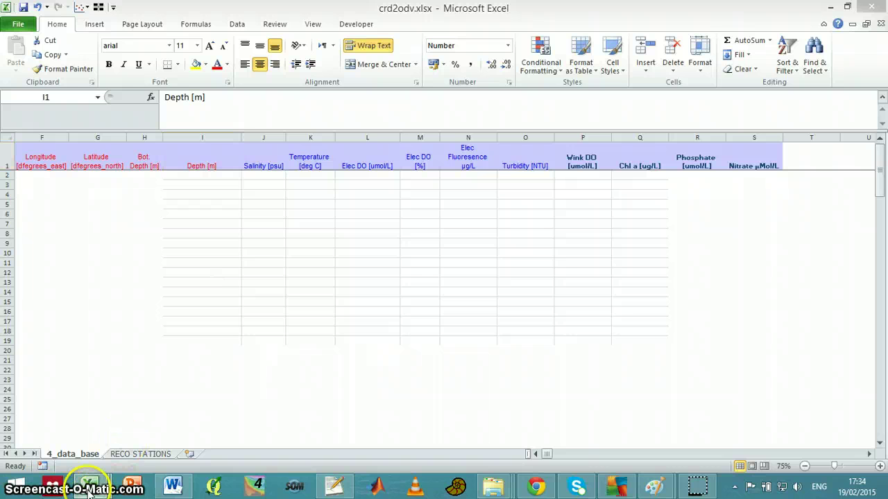
left_click(340, 424)
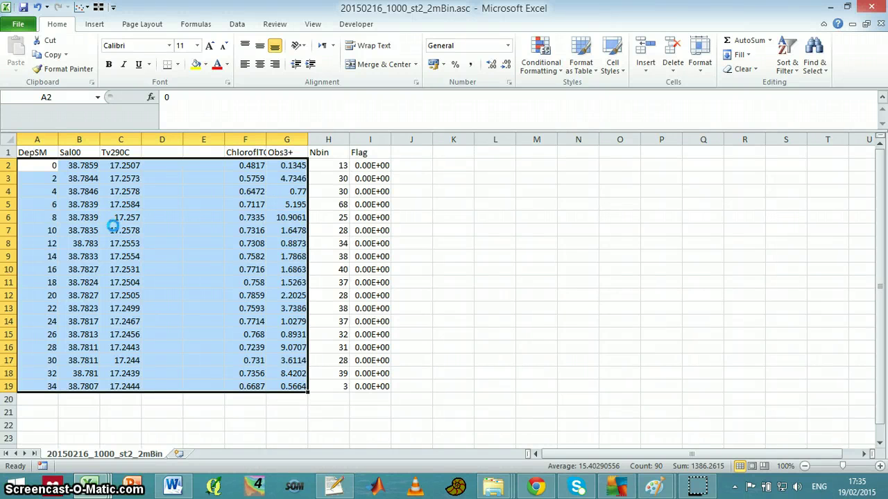
key("ctrl+c")
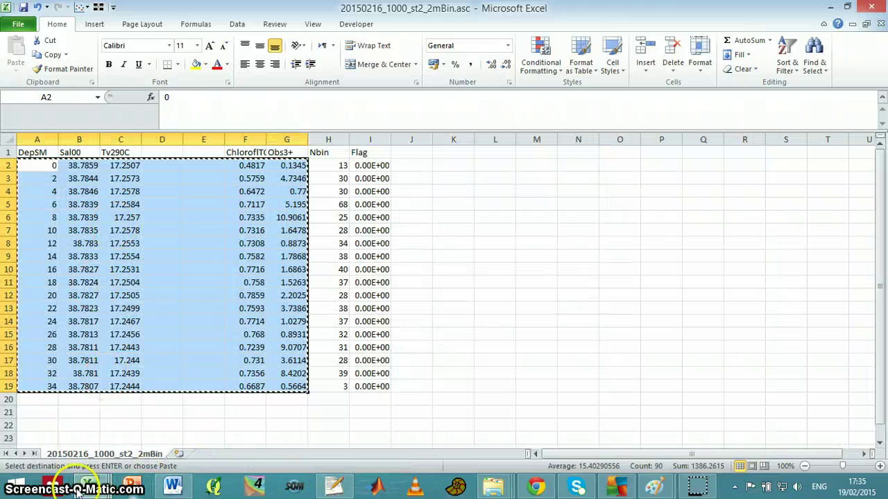
mouse_move(88, 485)
left_click(198, 434)
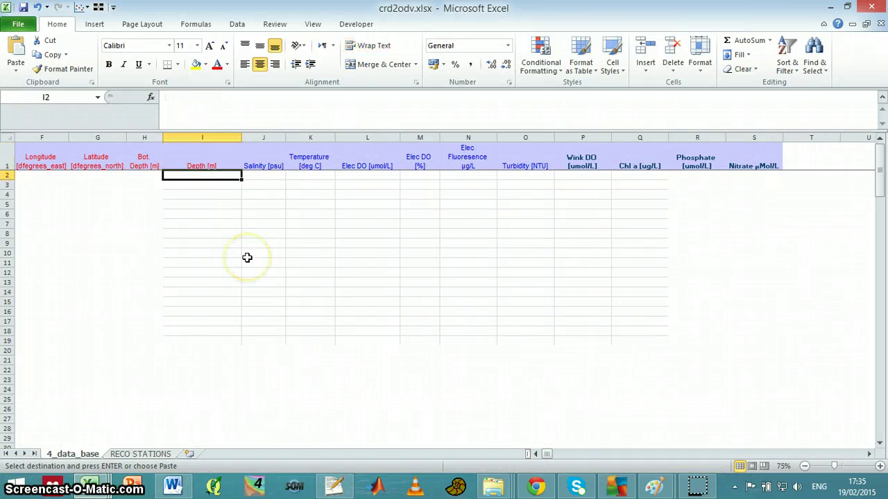
key("ctrl+v")
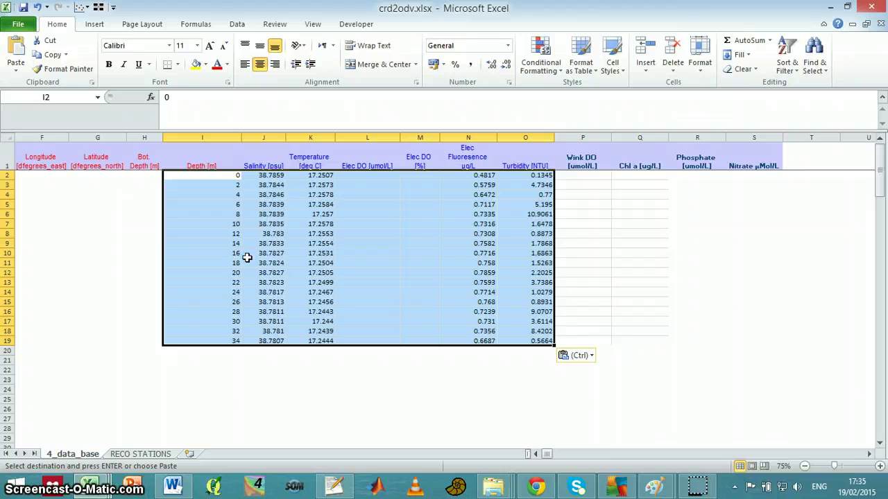
Step: Go to the first Cruise cell and check the source file's name for the station, date and time
left_click(268, 174)
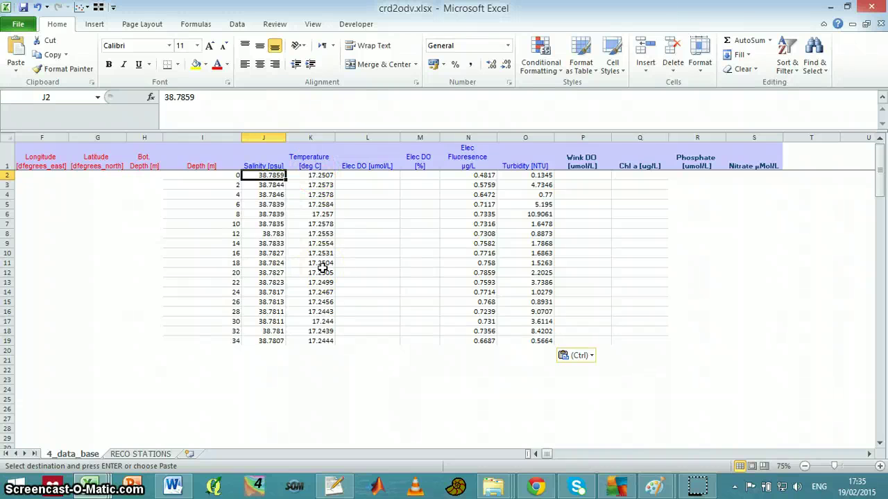
key("Left")
key("Left")
key("Left")
key("Left")
key("Left")
key("Left")
key("Left")
key("Left")
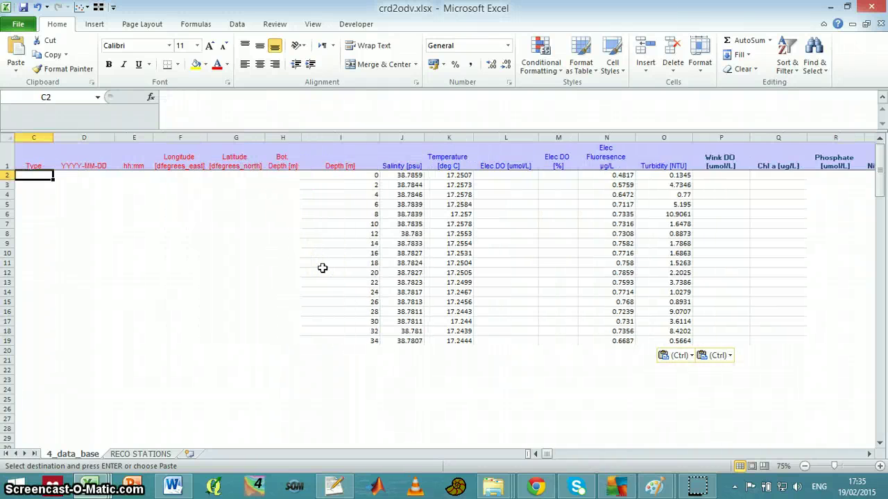
key("Left")
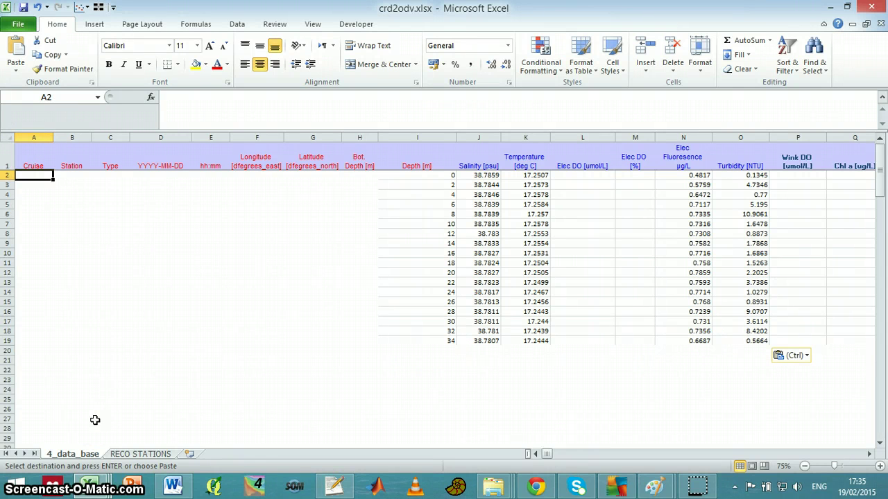
mouse_move(89, 486)
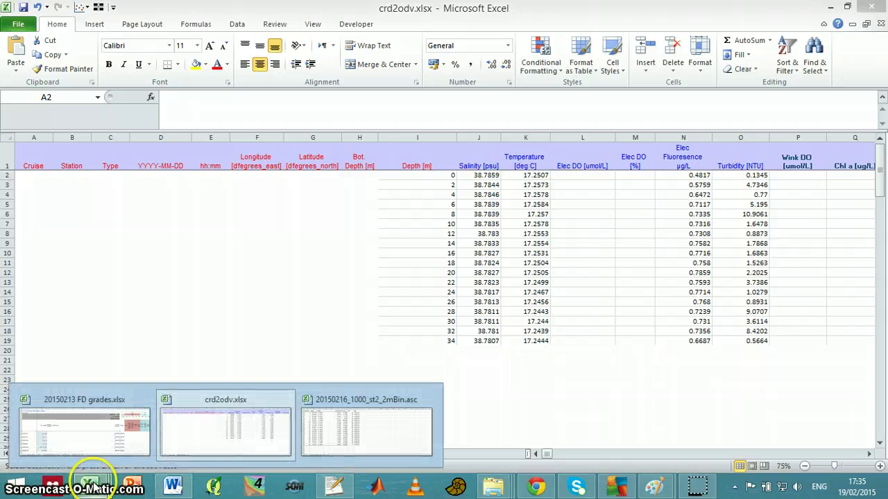
left_click(352, 424)
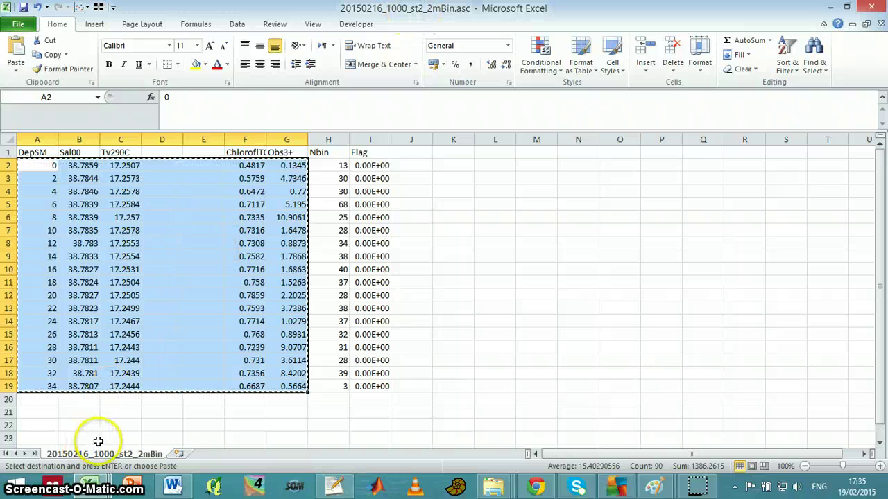
left_click(95, 483)
left_click(185, 435)
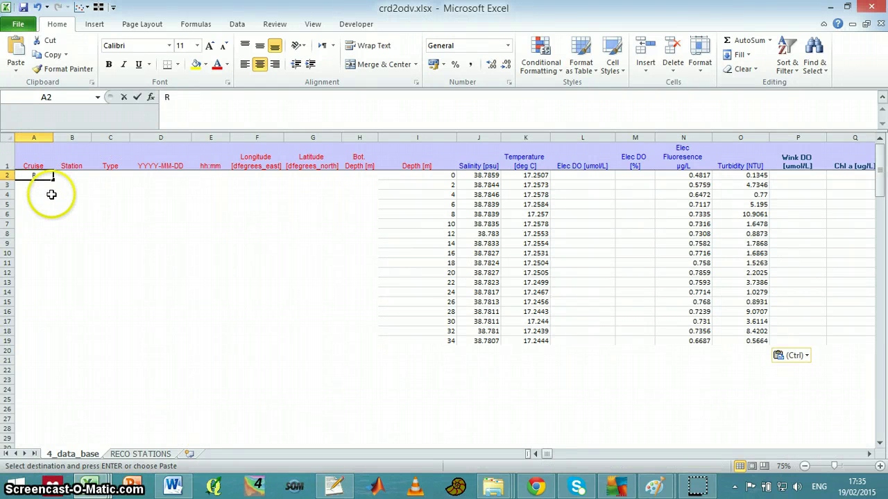
Step: Fill in row 2 with RECO as the cruise, 2 as the station and C as the type
type("RECO")
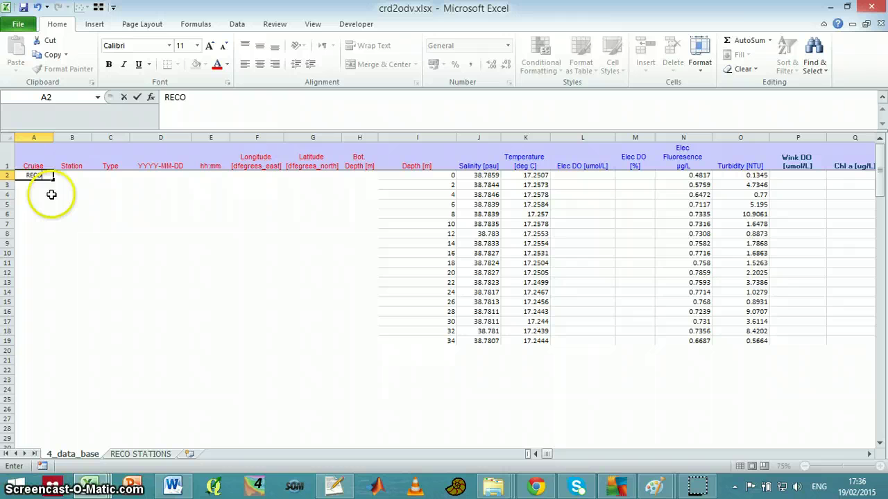
key("Tab")
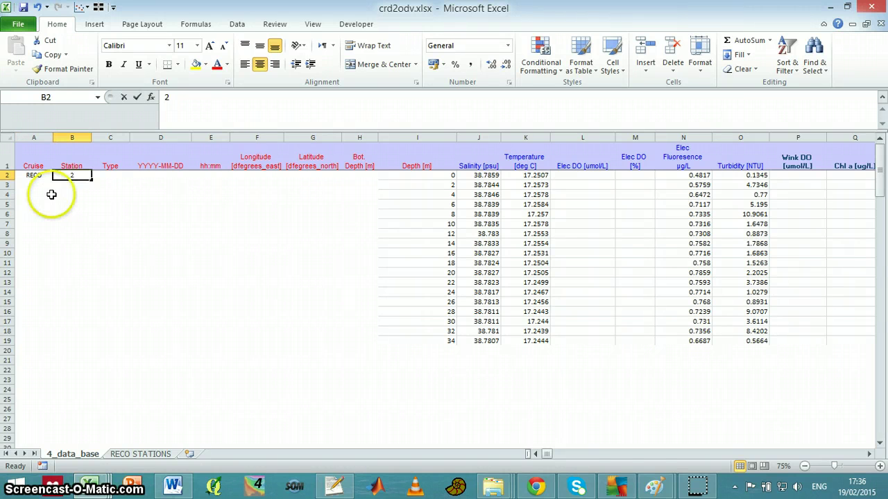
key("Tab")
key("Down")
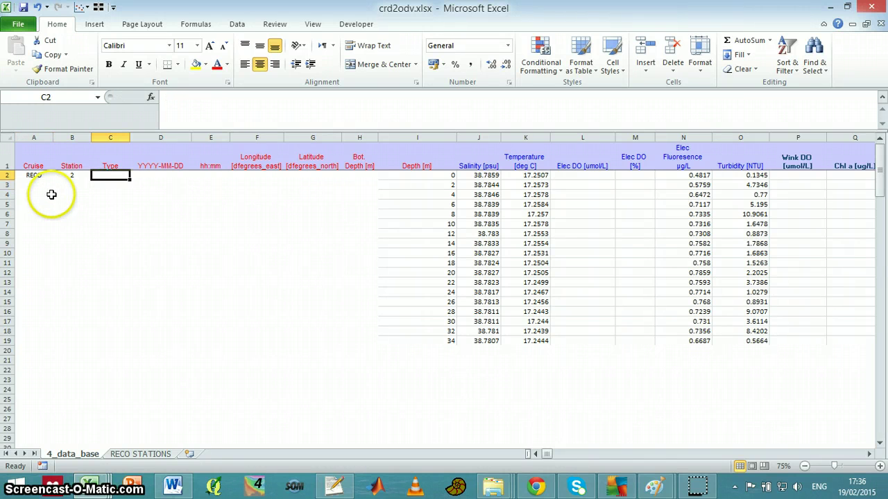
key("Tab")
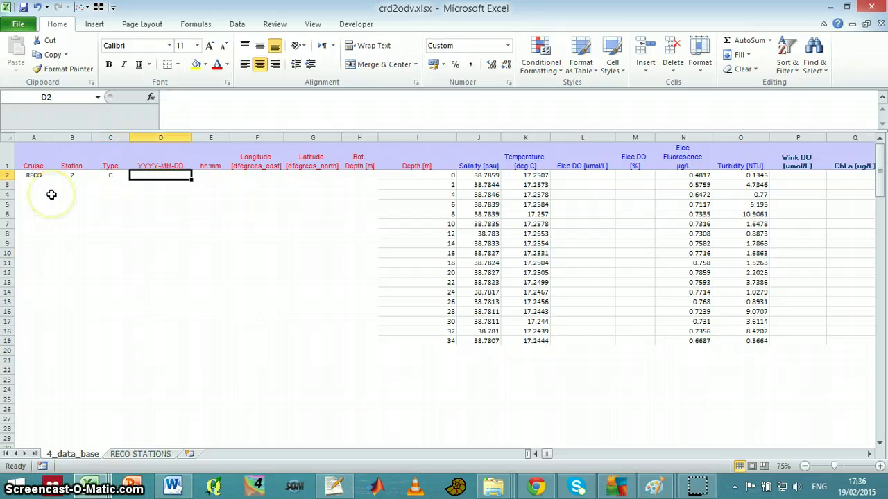
Step: Enter the date 2015-02-16 and the time 10:00 in row 2
type("20")
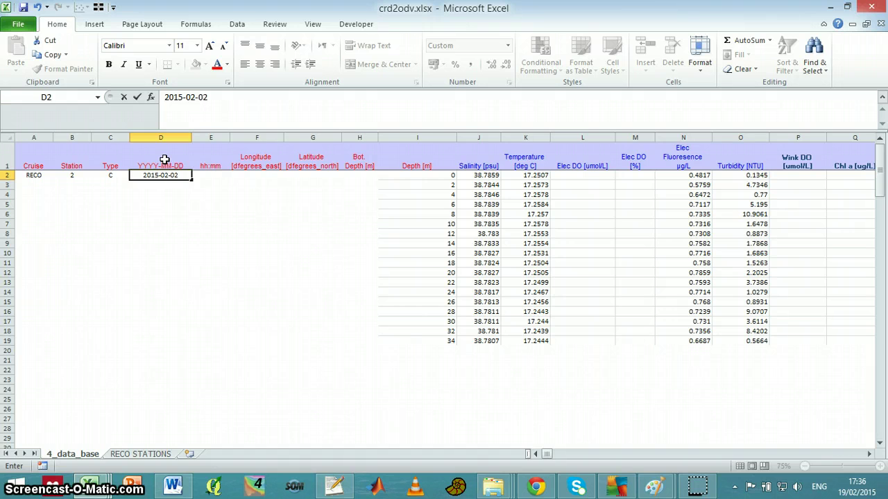
type("16")
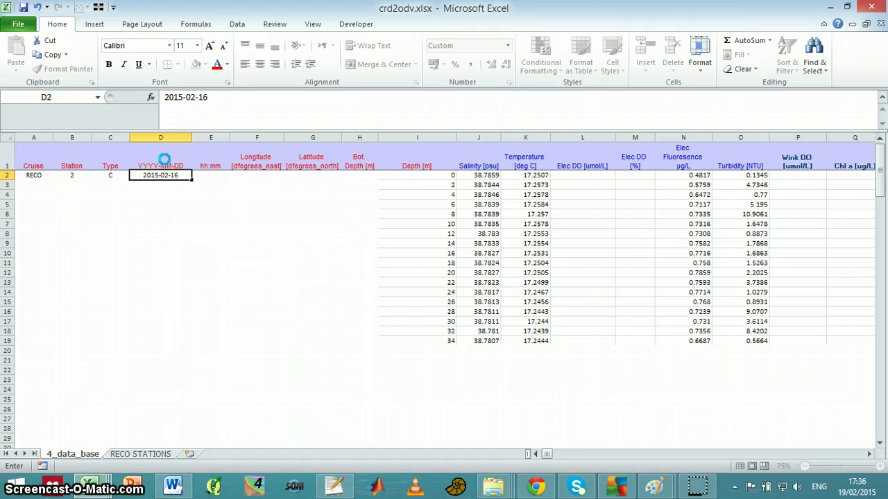
key("Return")
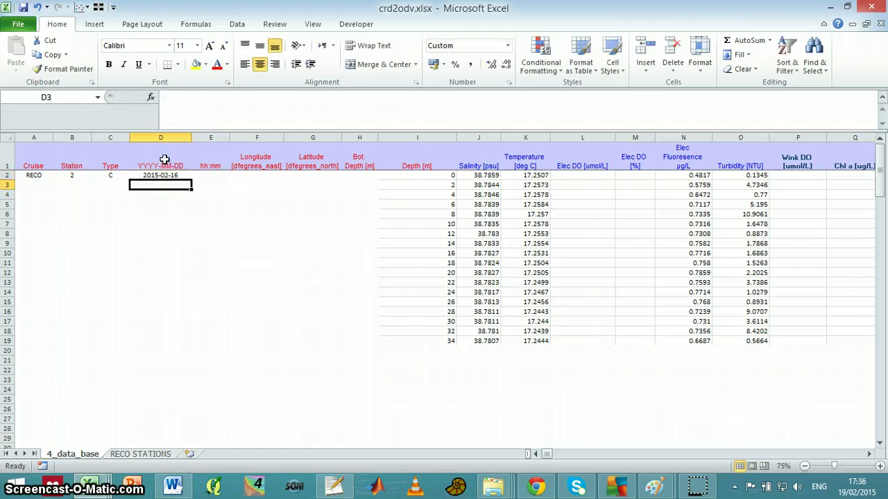
key("Up")
key("Right")
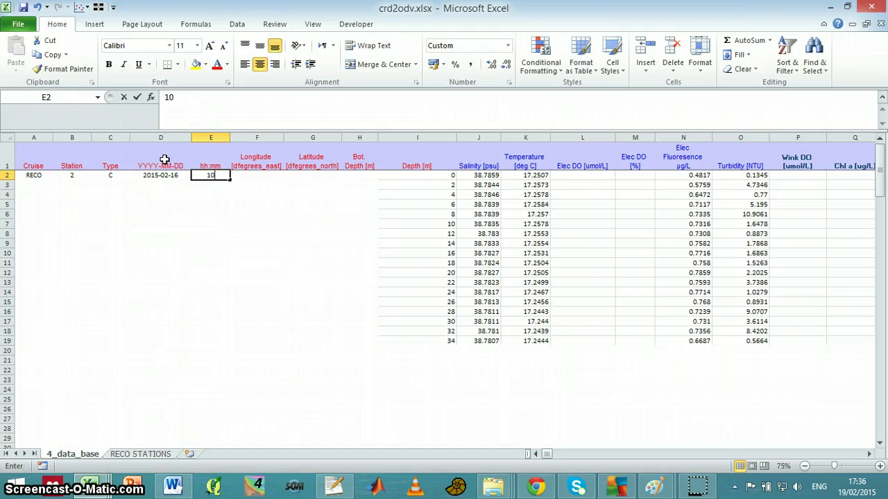
type("10:00")
key("Return")
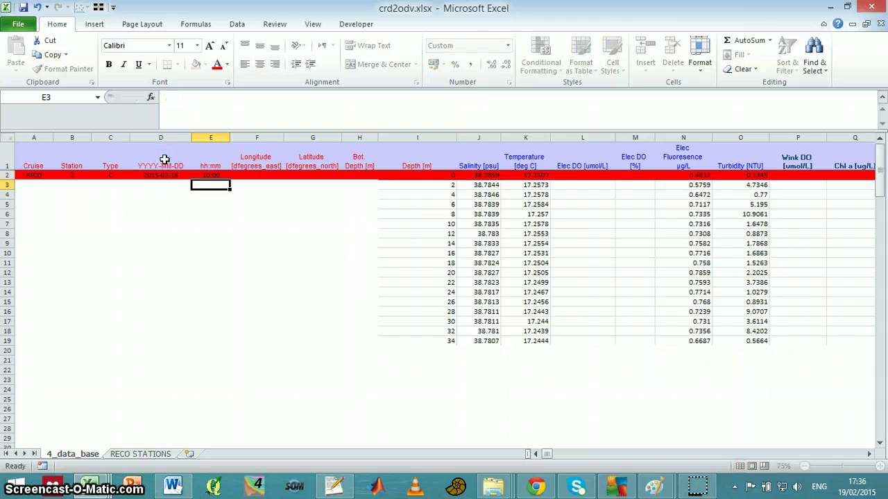
Step: Copy station 2's longitude and latitude from RECO STATIONS into F2:G2 without source formatting, and enter 48 as the bottom depth
key("Right")
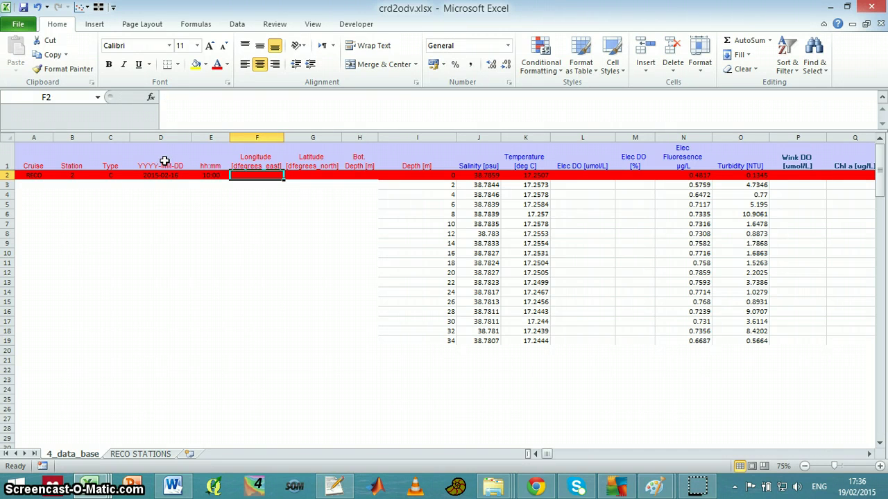
left_click(146, 454)
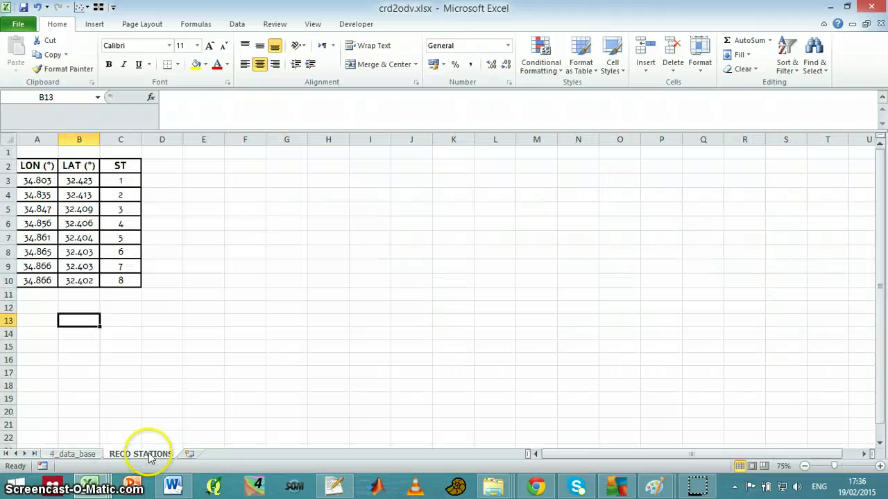
left_click_drag(43, 198, 99, 196)
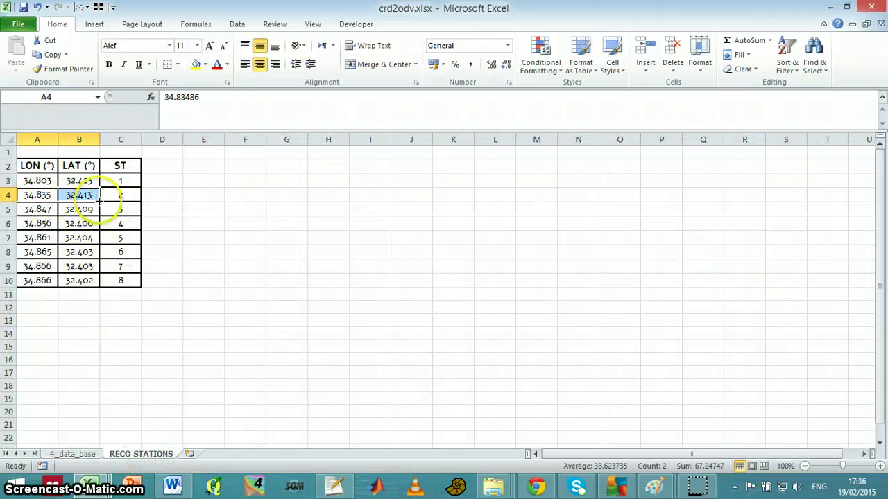
key("ctrl+c")
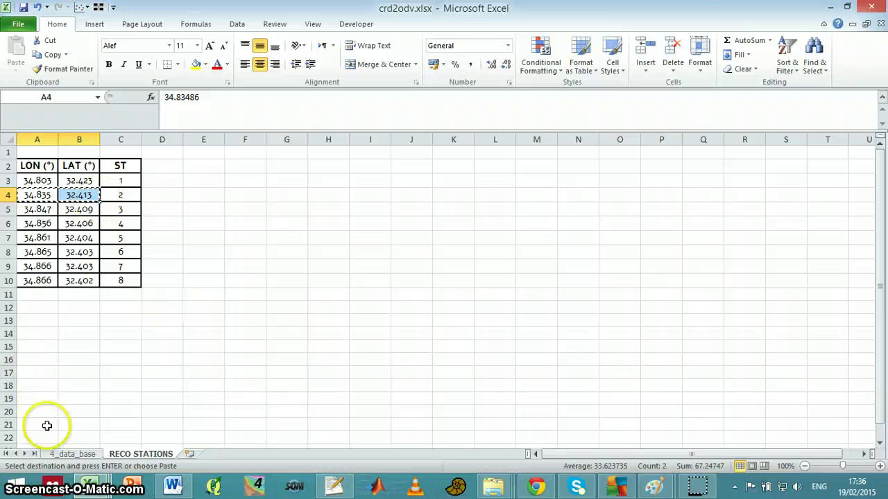
left_click(69, 454)
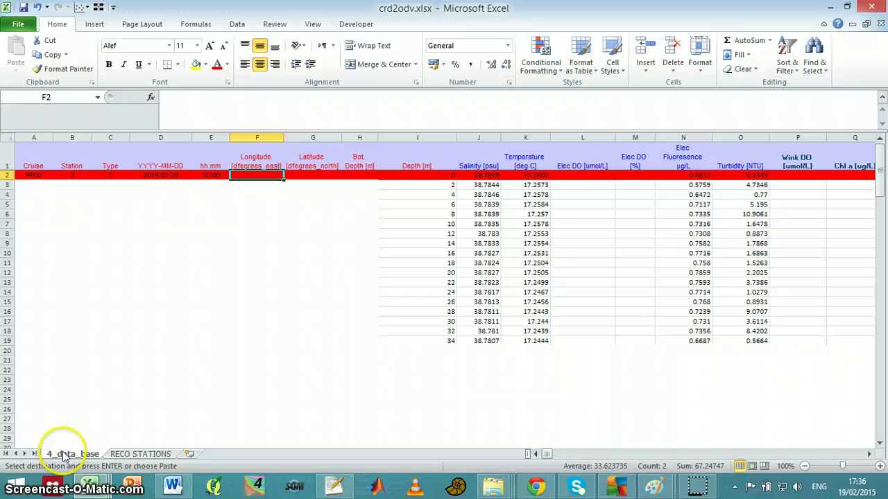
left_click(249, 174)
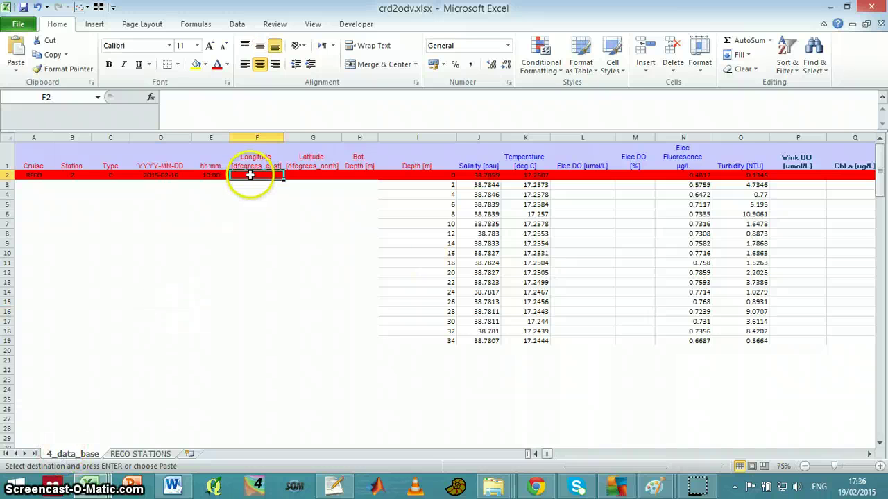
right_click(251, 174)
left_click(298, 227)
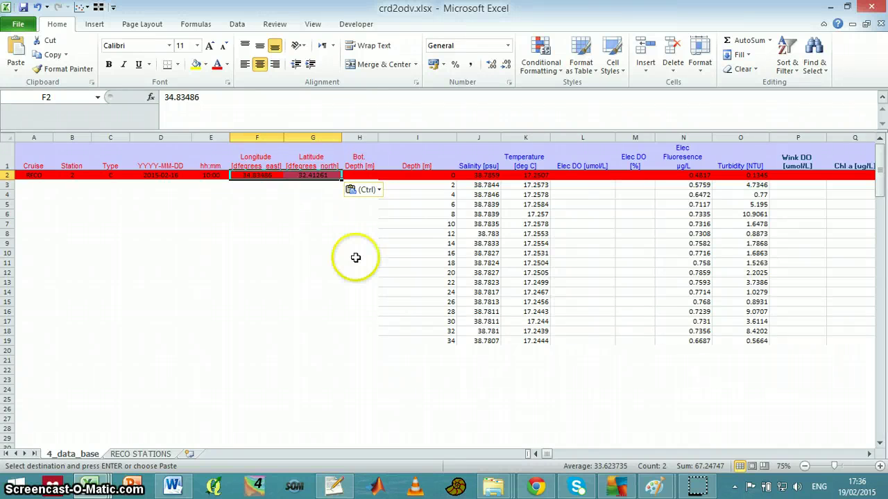
left_click(359, 175)
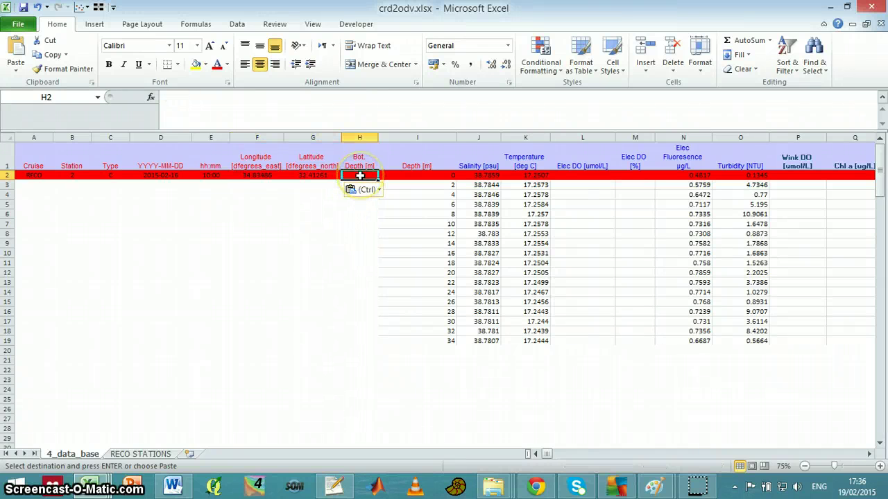
key("Return")
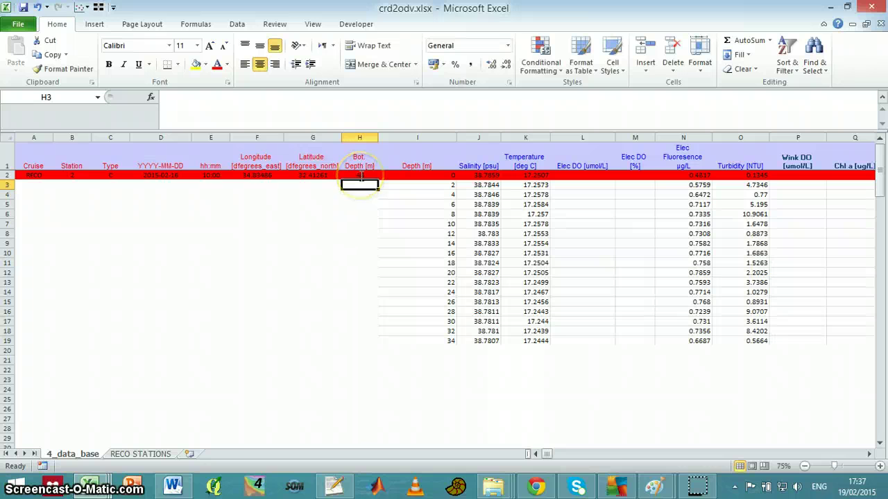
Step: Copy the row 2 metadata in A2:H2 down to row 19 so every depth record has it
key("shift+Left")
key("shift+Left")
key("shift+Left")
key("shift+Left")
key("shift+Left")
key("shift+Left")
key("shift+Left")
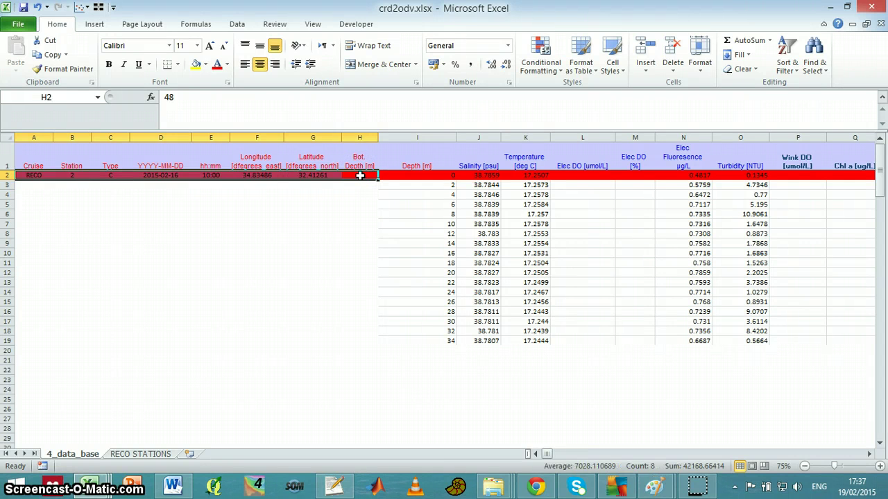
key("ctrl+c")
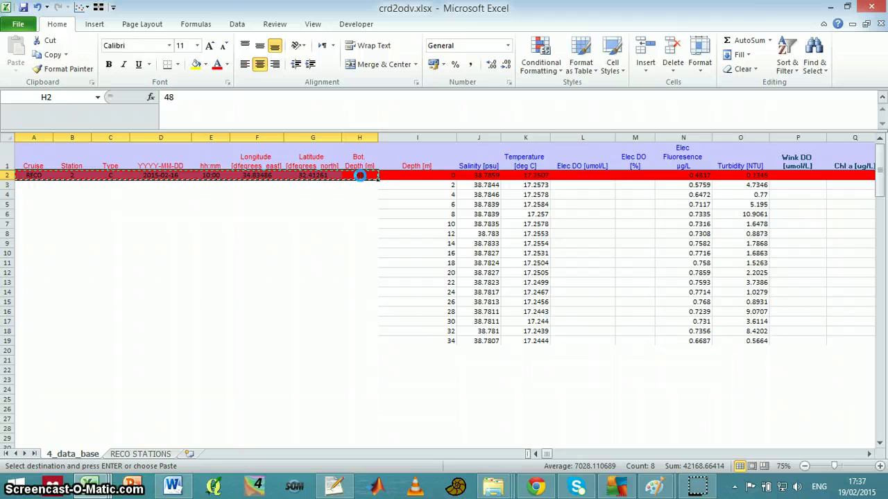
key("shift+Down")
key("shift+Down")
key("shift+Down")
key("shift+Down")
key("shift+Down")
key("shift+Down")
key("shift+Down")
key("shift+Down")
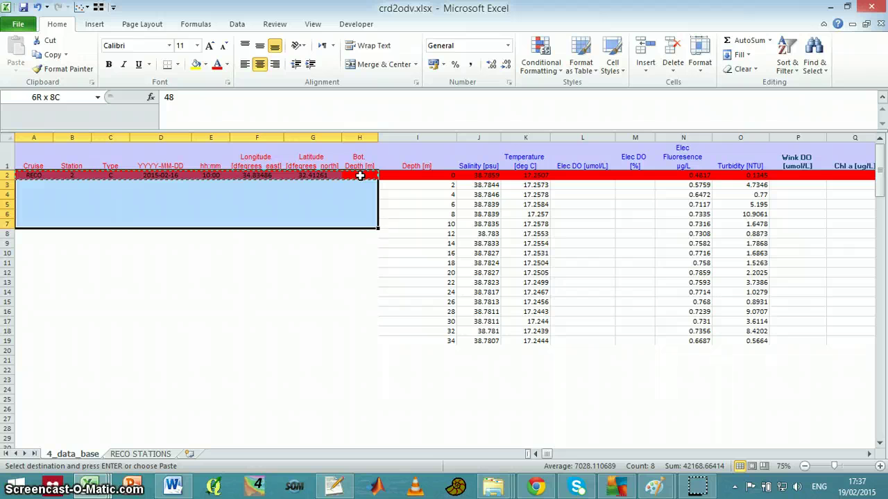
key("shift+Down")
key("shift+Down")
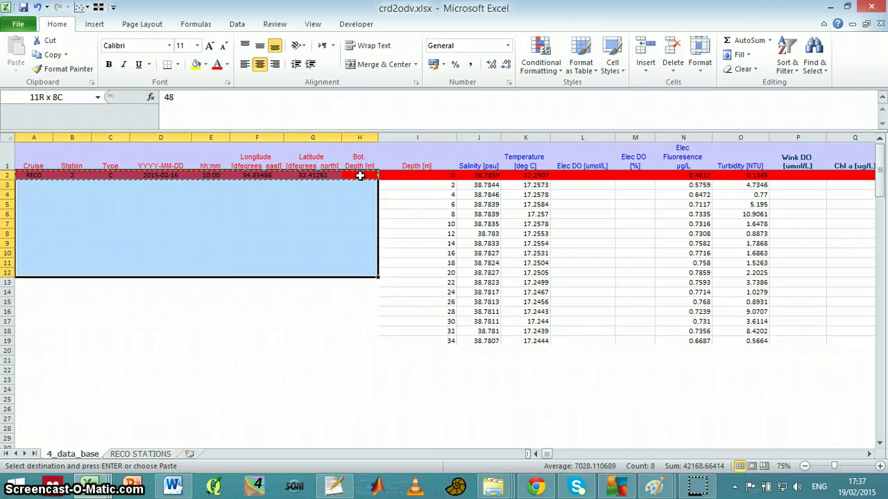
key("shift+Down")
key("shift+Down")
key("shift+Down")
key("shift+Down")
key("shift+Down")
key("shift+Down")
key("shift+Down")
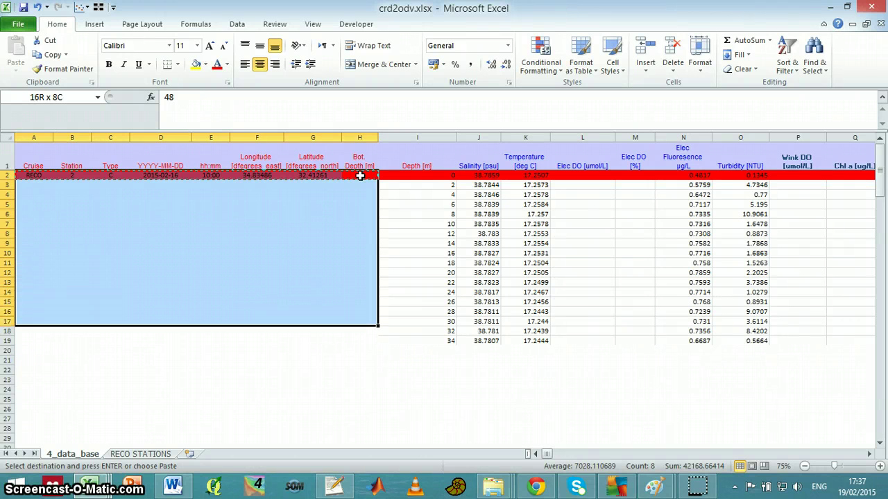
key("shift+Down")
key("shift+Down")
key("shift+Down")
key("shift+Down")
key("shift+Down")
key("shift+Down")
key("shift+Down")
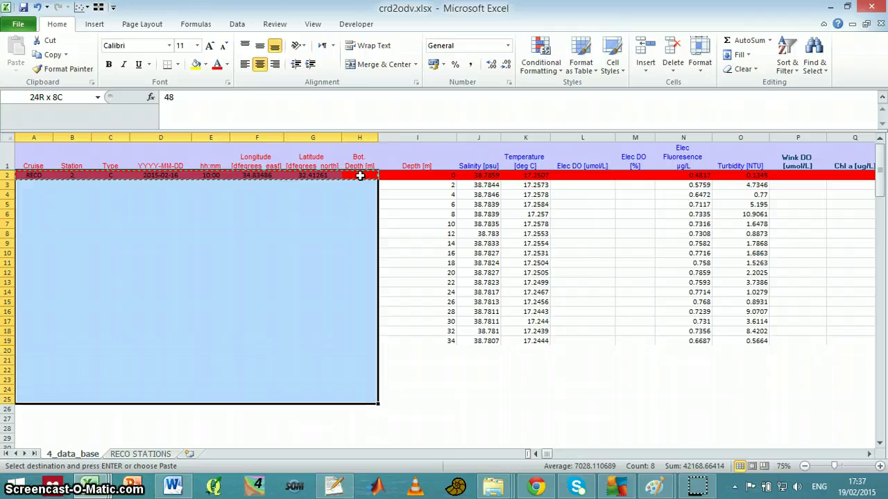
key("shift+Down")
key("shift+Down")
key("shift+Down")
key("shift+Down")
key("shift+Down")
key("shift+Down")
key("shift+Down")
key("shift+Down")
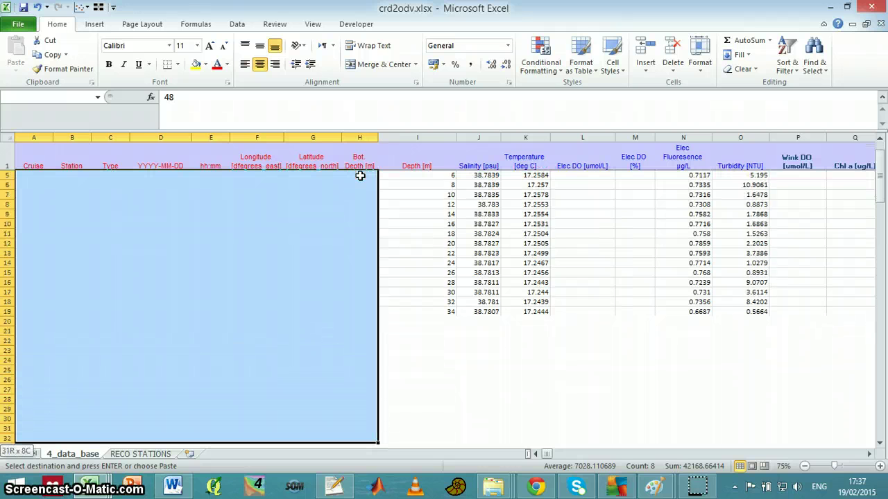
key("shift+Down")
key("shift+Down")
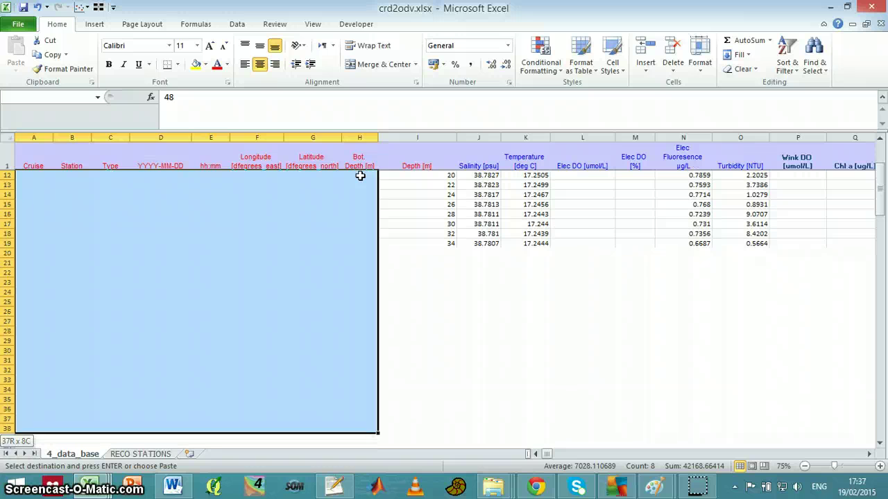
key("shift+Up")
key("shift+Up")
key("shift+Up")
key("shift+Up")
key("shift+Up")
key("shift+Up")
key("shift+Up")
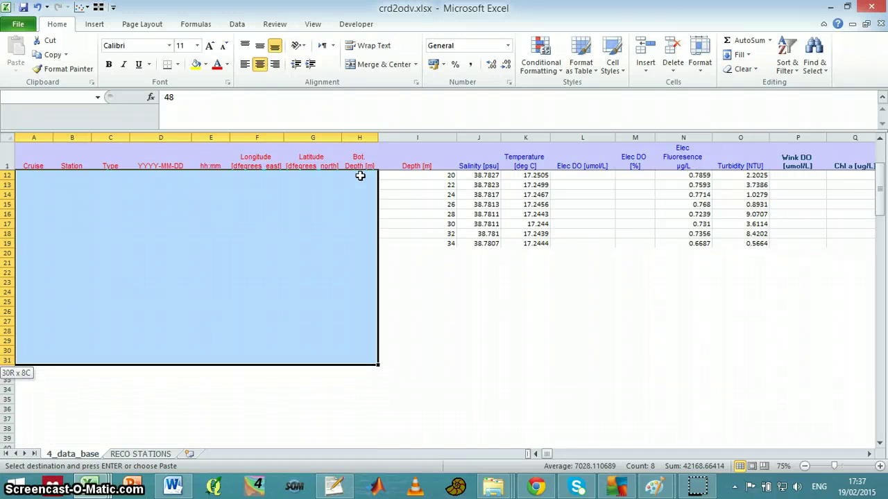
key("shift+Up")
key("shift+Up")
key("shift+Up")
key("shift+Up")
key("shift+Up")
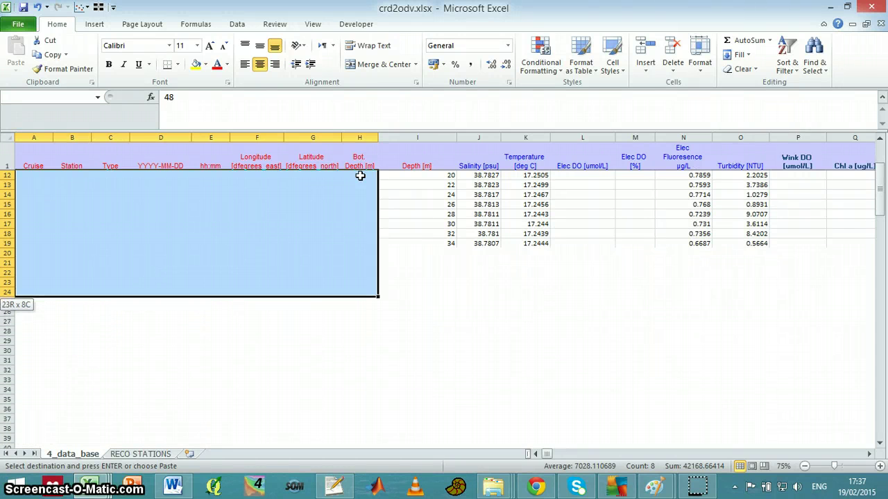
key("shift+Up")
key("shift+Up")
key("shift+Up")
key("shift+Up")
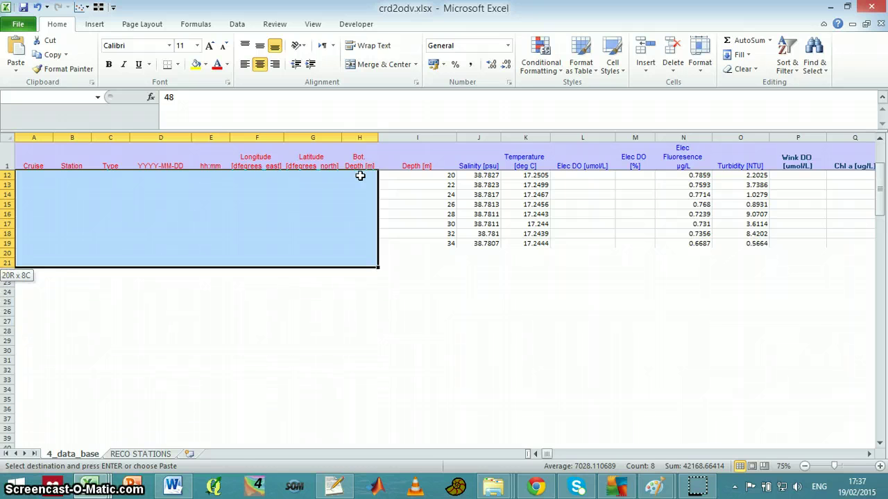
key("shift+Up")
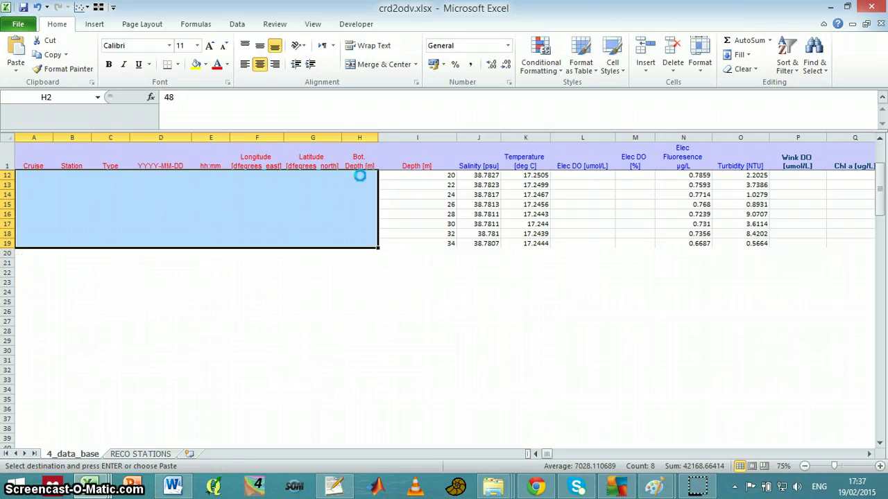
key("ctrl+v")
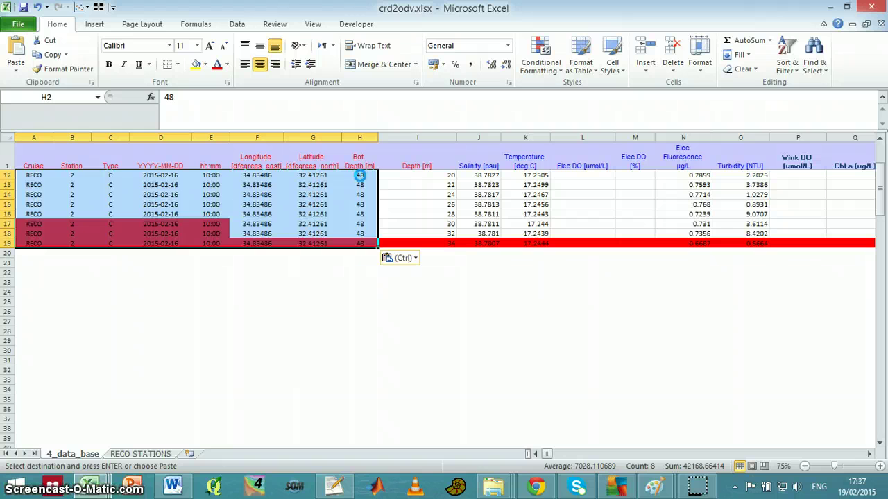
key("Up")
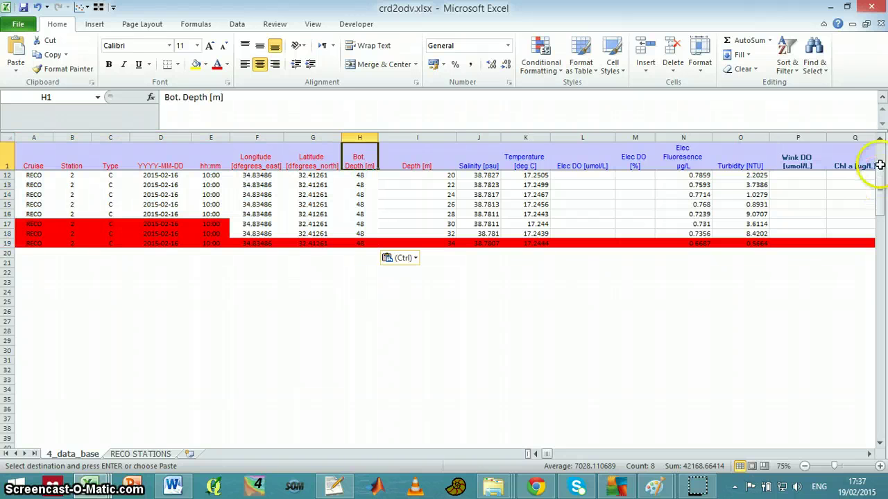
Step: Save the crd2odv.xlsx workbook in macro-free format
left_click_drag(879, 181, 881, 154)
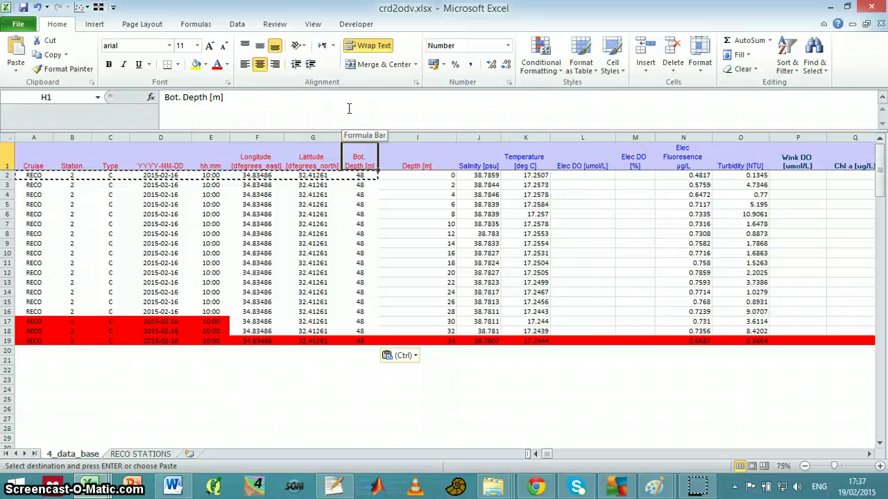
key("ctrl+s")
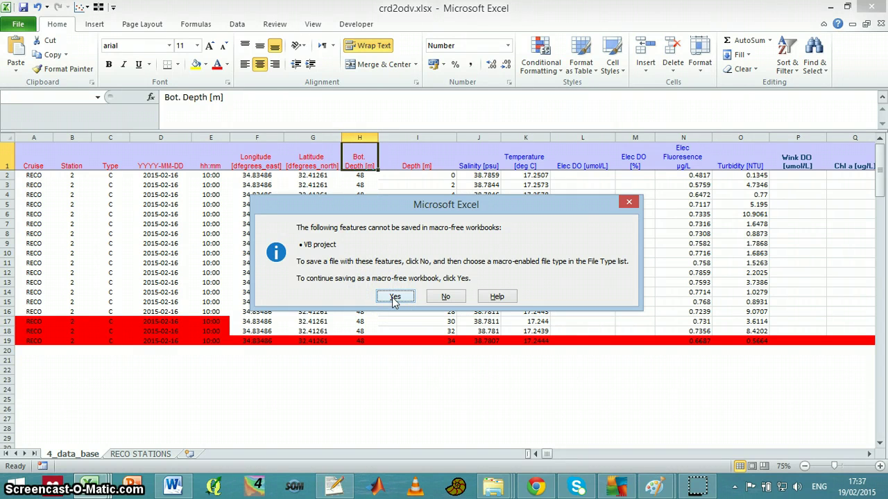
left_click(394, 298)
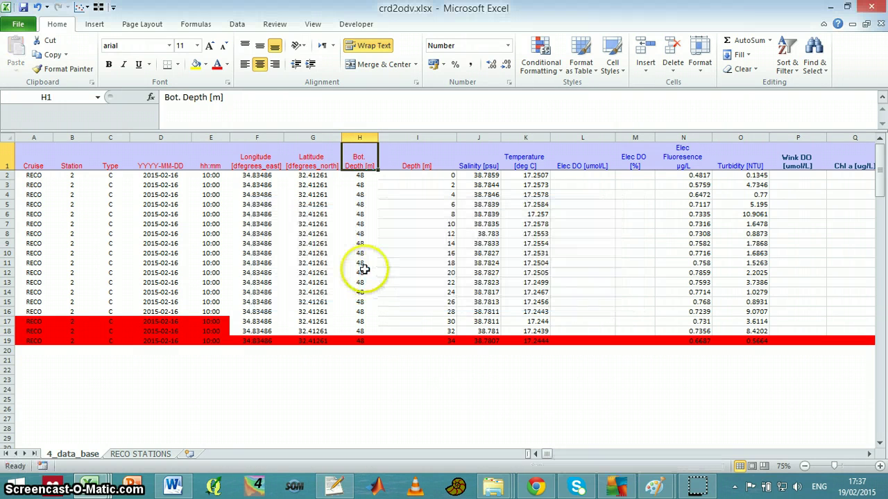
Step: Save the active sheet as the tab-delimited text file crd2odv.txt in the tmp folder
left_click(21, 26)
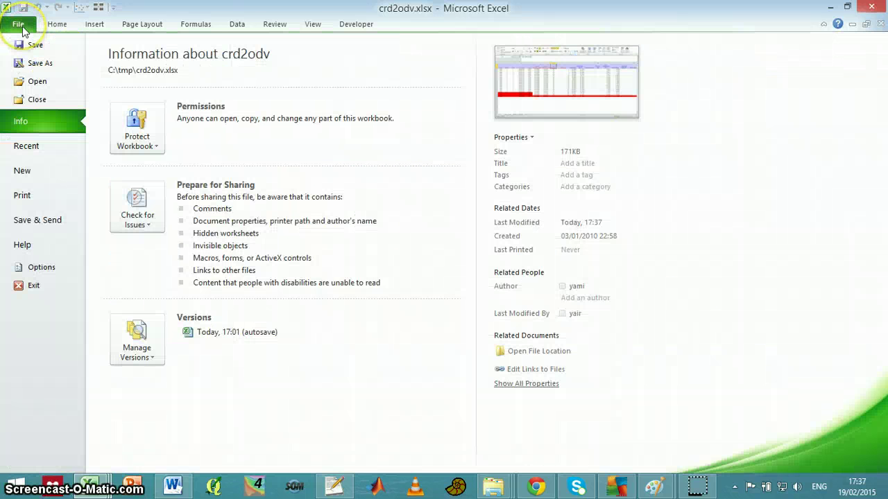
left_click(38, 64)
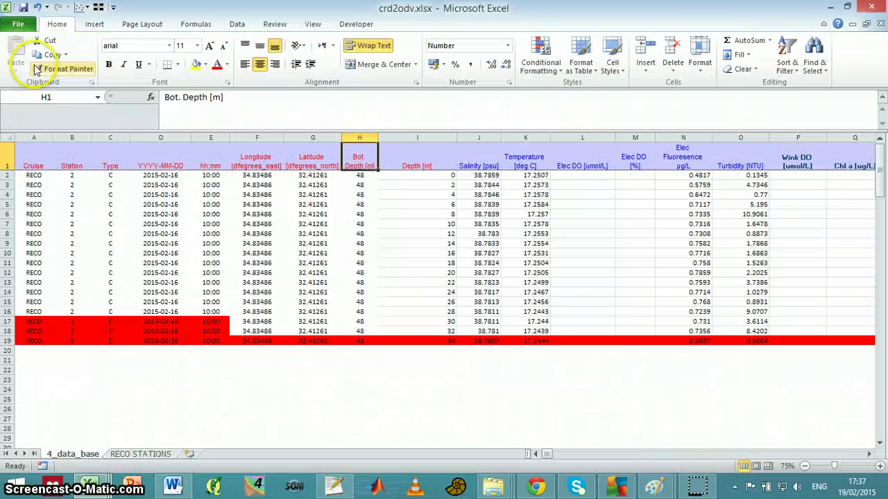
left_click(309, 347)
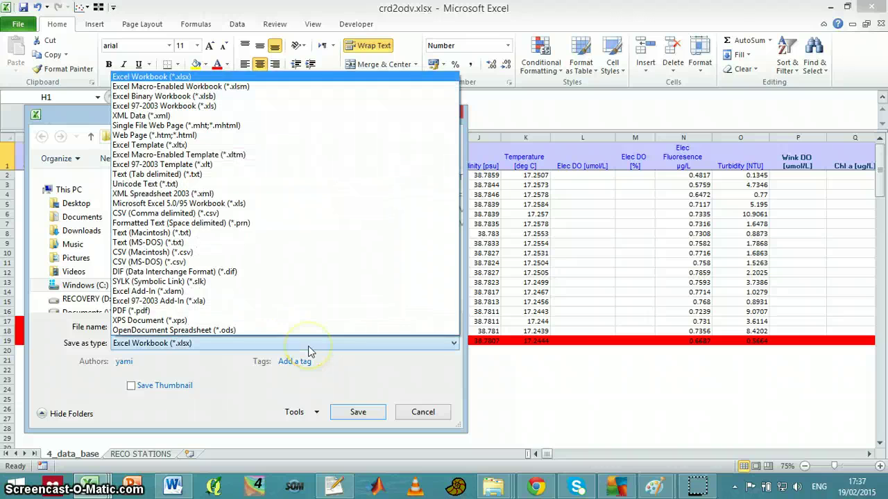
left_click(273, 175)
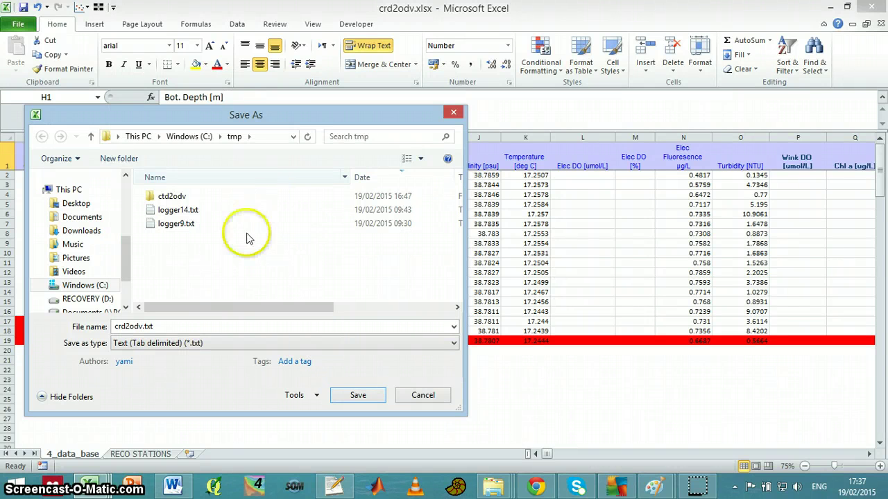
left_click(358, 395)
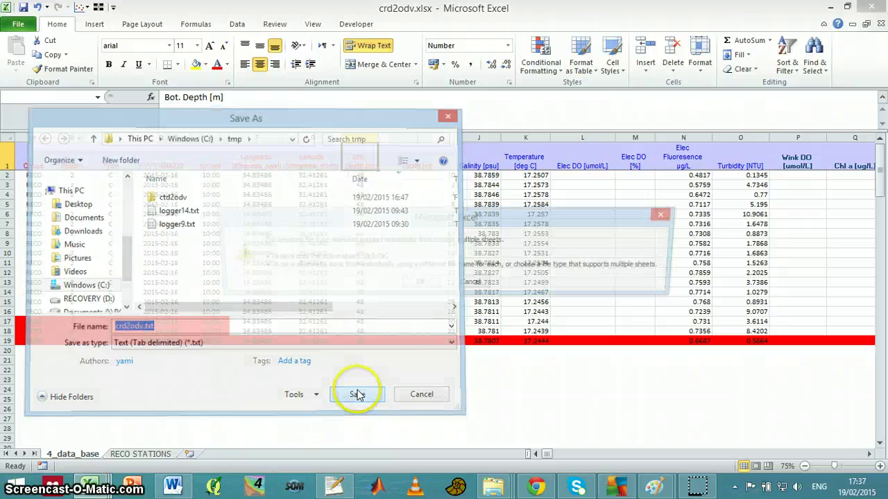
left_click(416, 281)
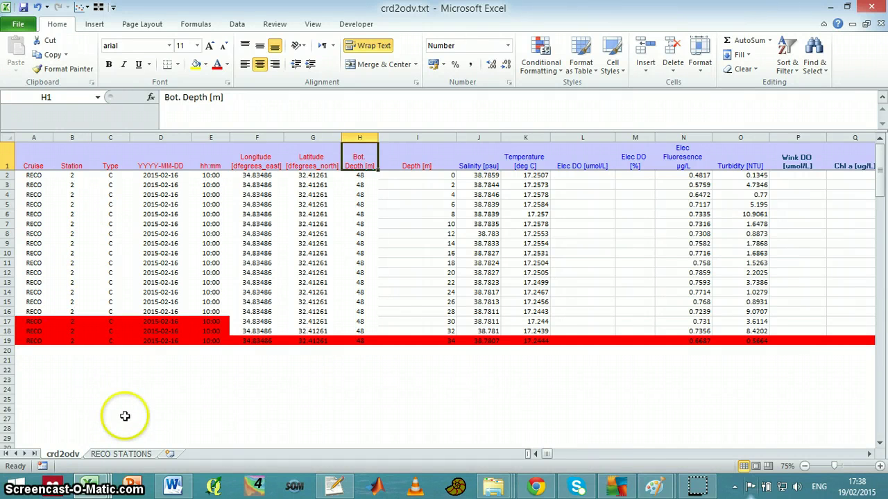
Step: Enter Wink DO values of 270 in P7 and 280 in P14, and save the file, keeping the tab-delimited text format
left_click(622, 456)
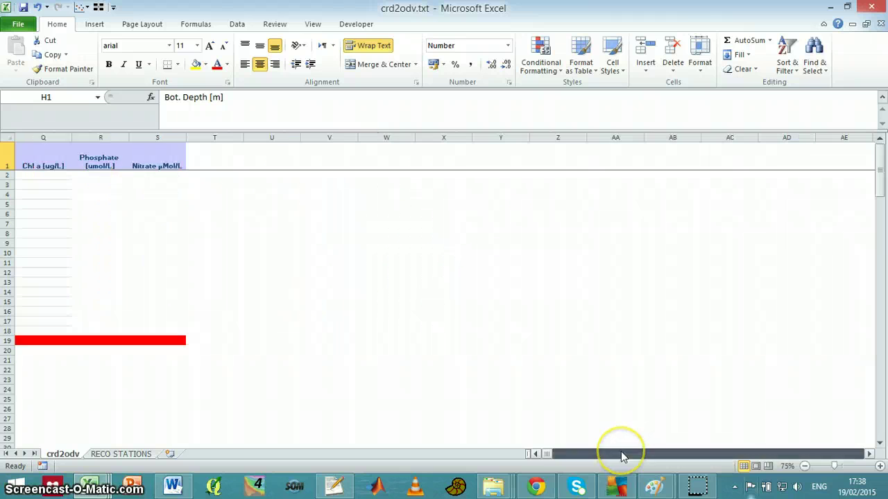
left_click(535, 456)
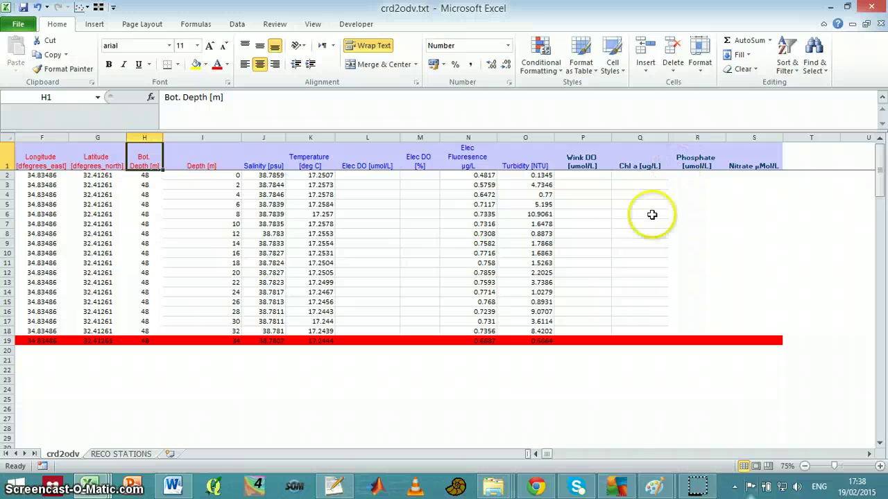
left_click(594, 222)
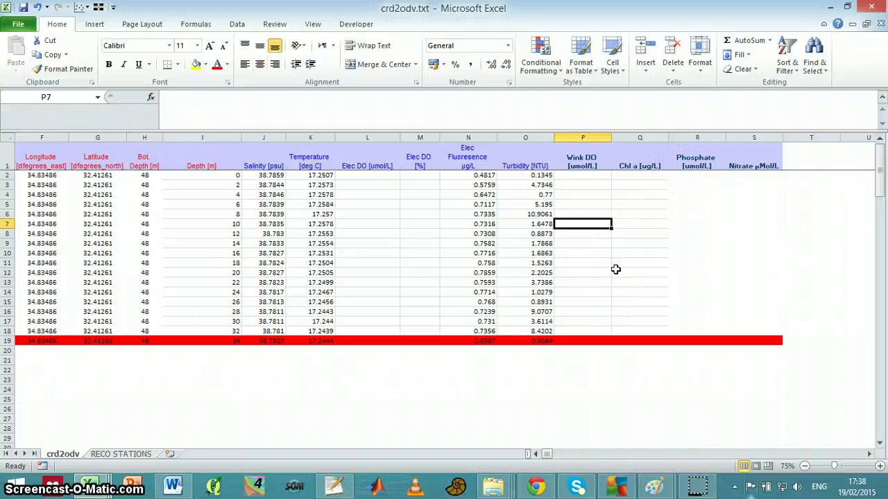
type("27-")
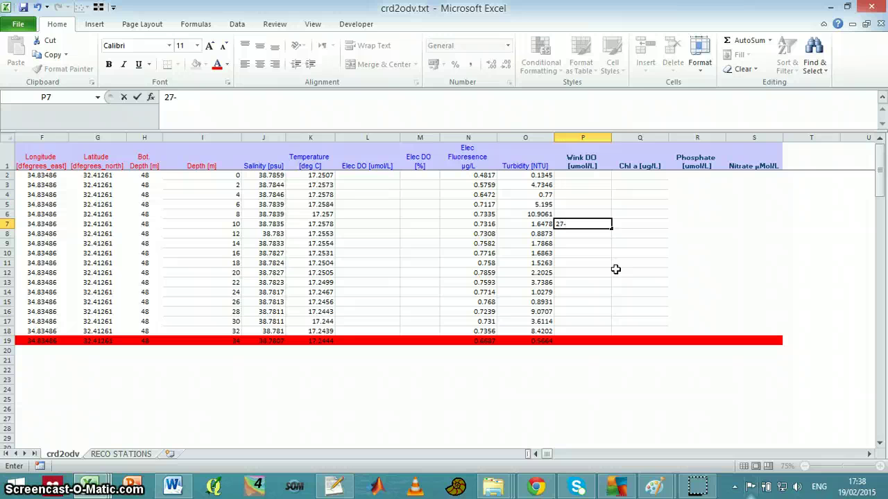
key("Return")
key("Return")
key("Return")
key("Return")
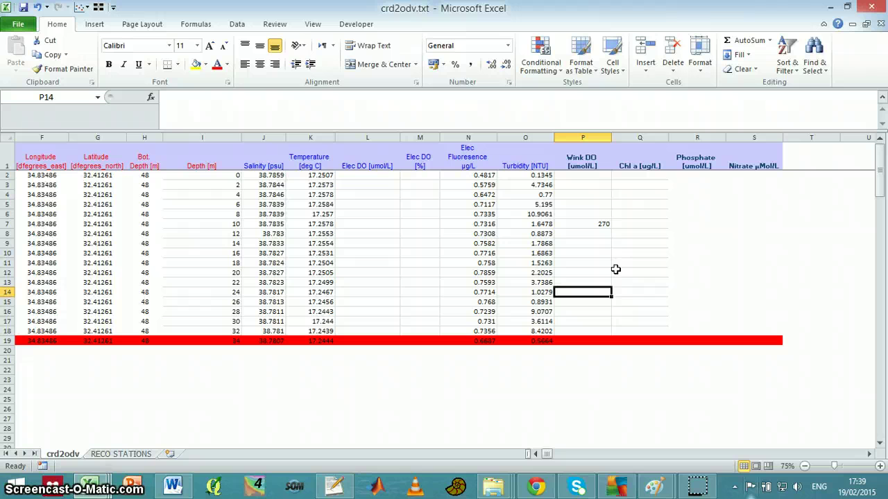
type("280")
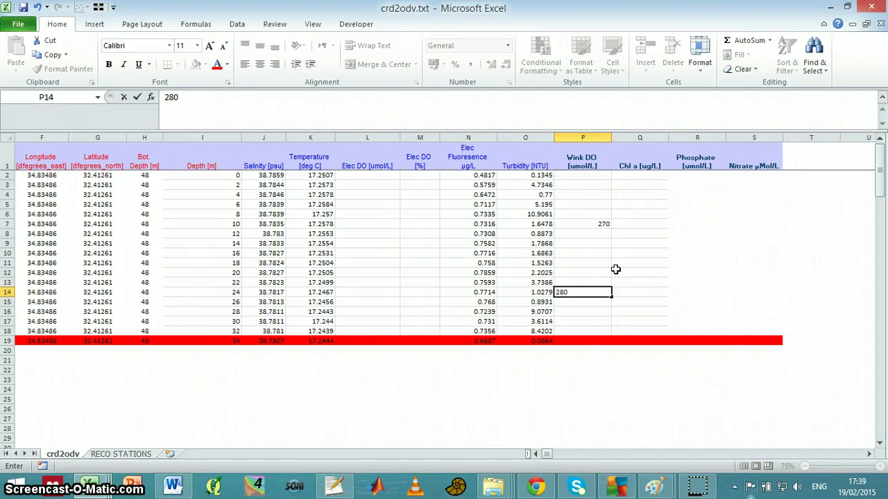
key("Return")
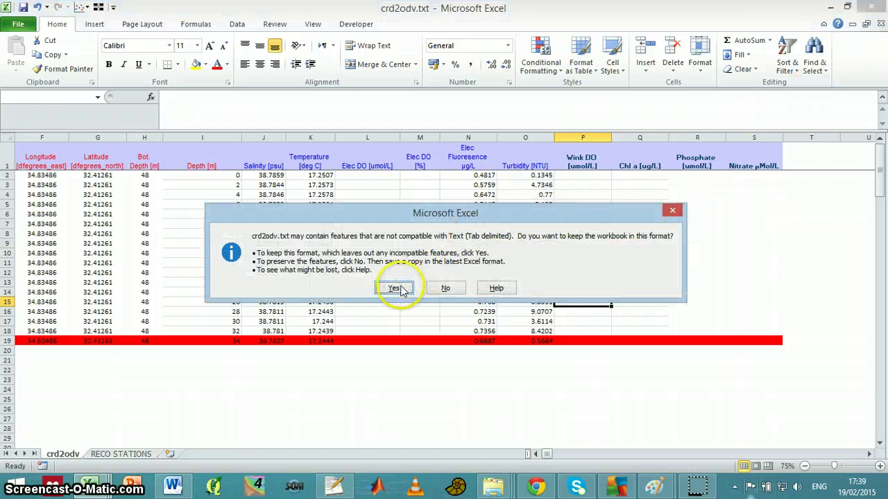
left_click(394, 289)
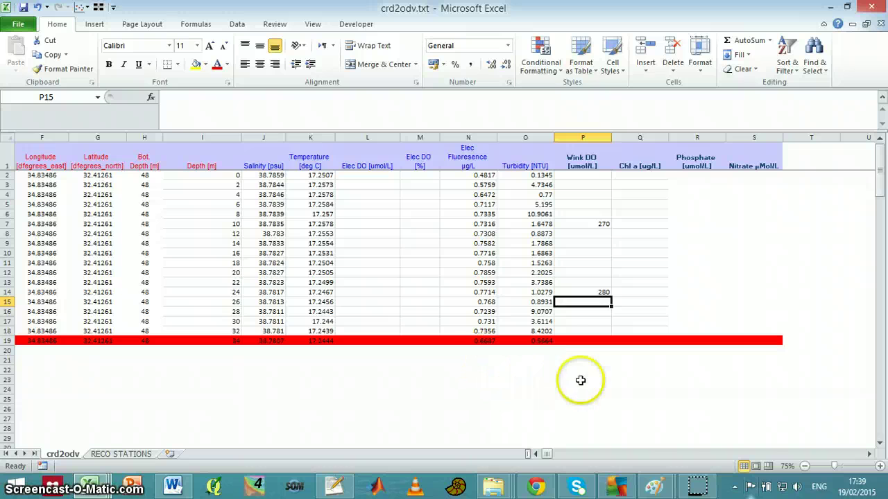